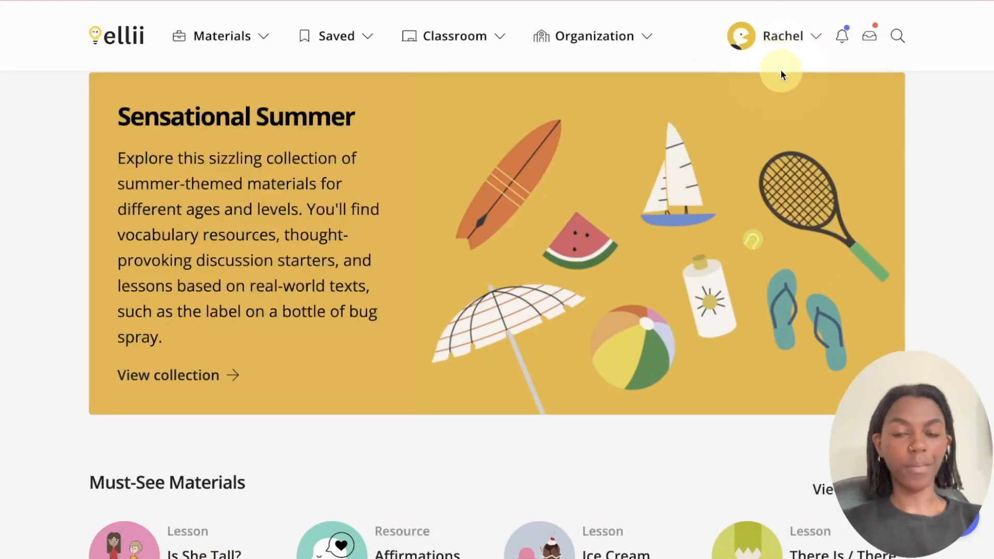
# Step: Open the "Beginner Adults- Evenings" class from the class list and bring up its students page
pyautogui.click(501, 40)
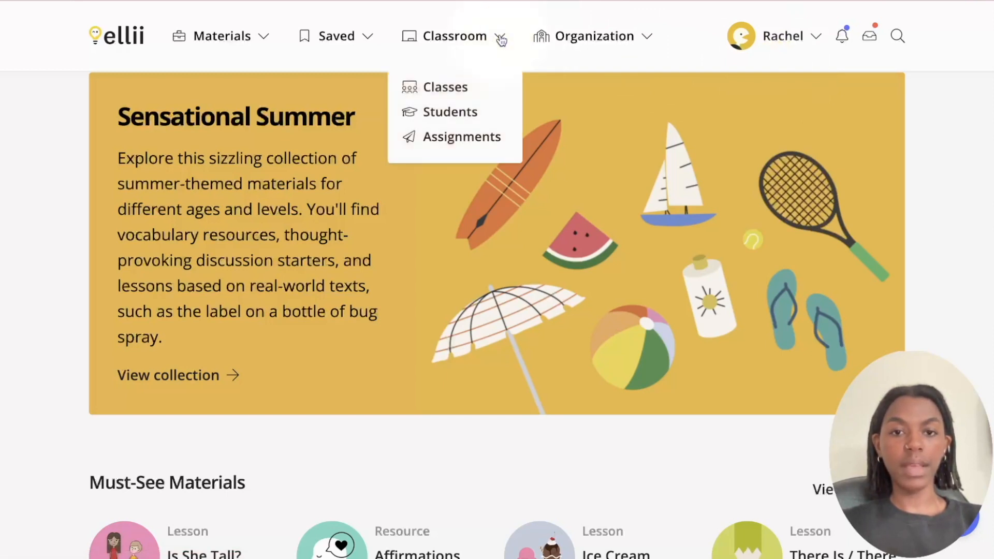
pyautogui.click(444, 86)
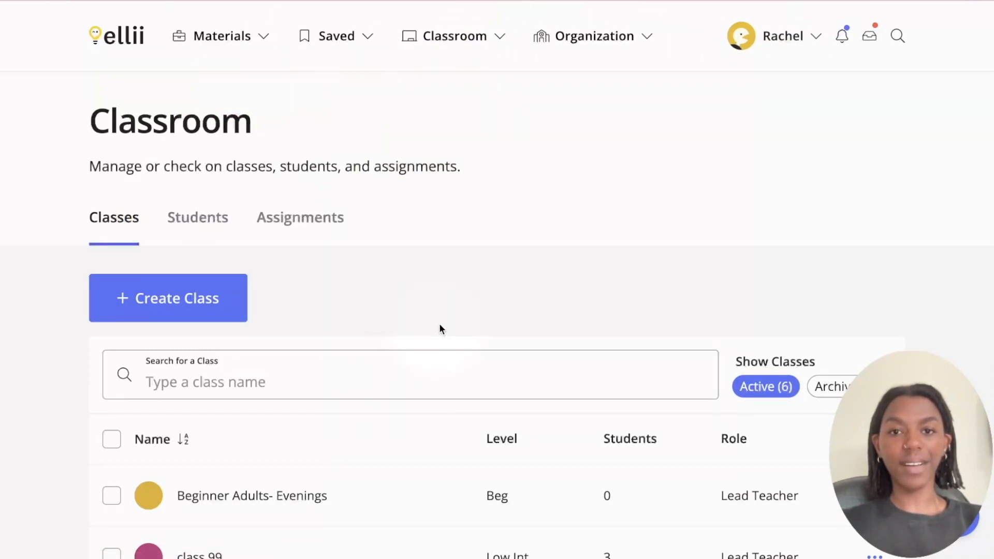
pyautogui.scroll(-1, 510, 304)
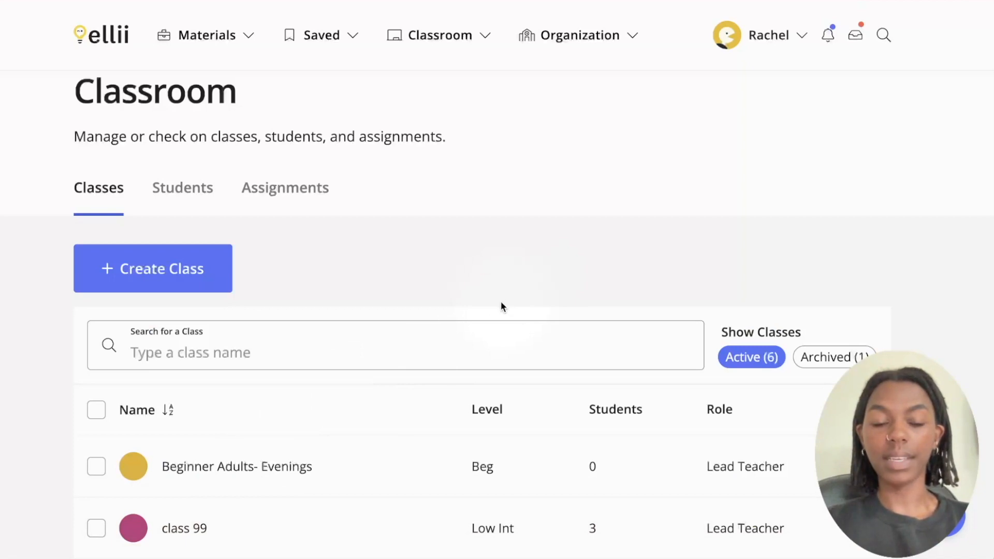
pyautogui.scroll(-2, 293, 474)
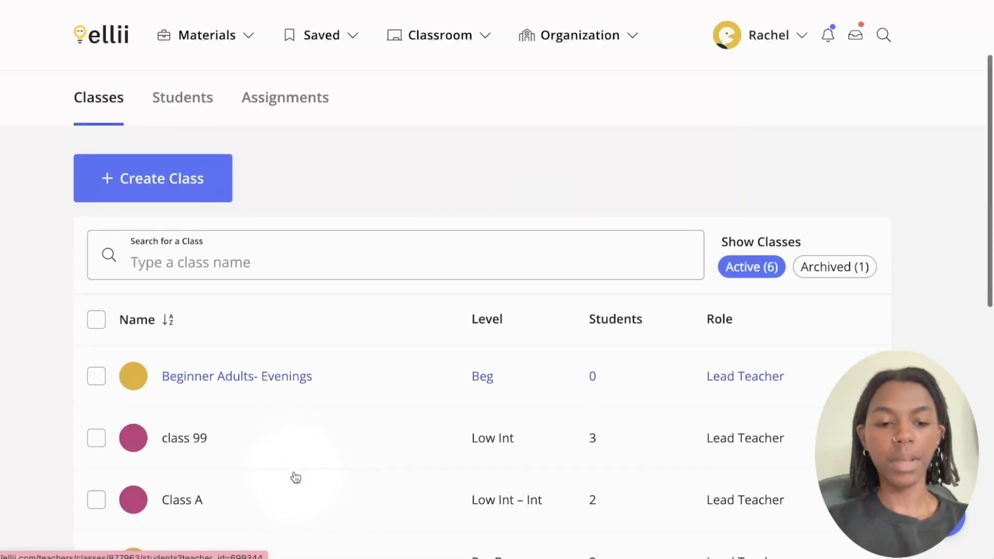
pyautogui.click(255, 387)
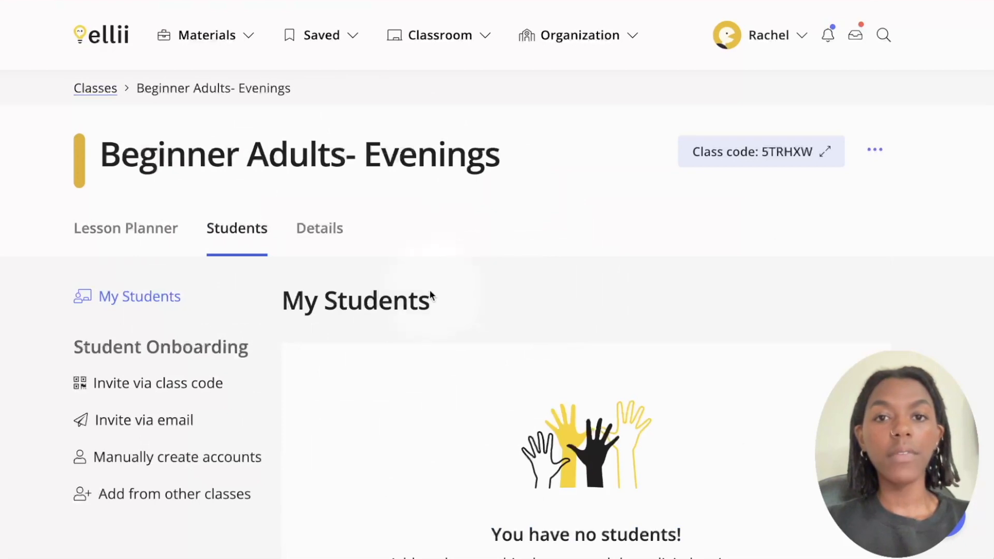
pyautogui.click(166, 228)
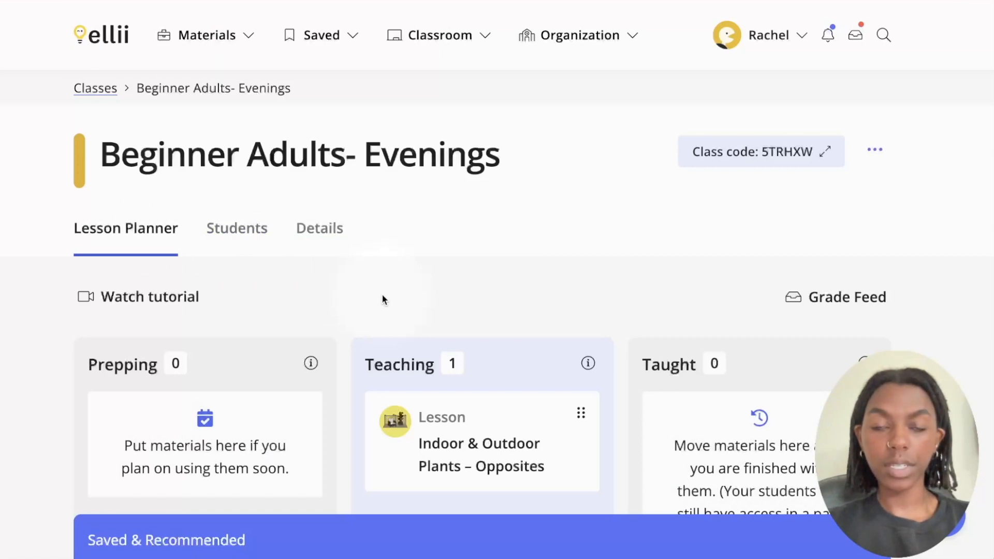
pyautogui.click(237, 242)
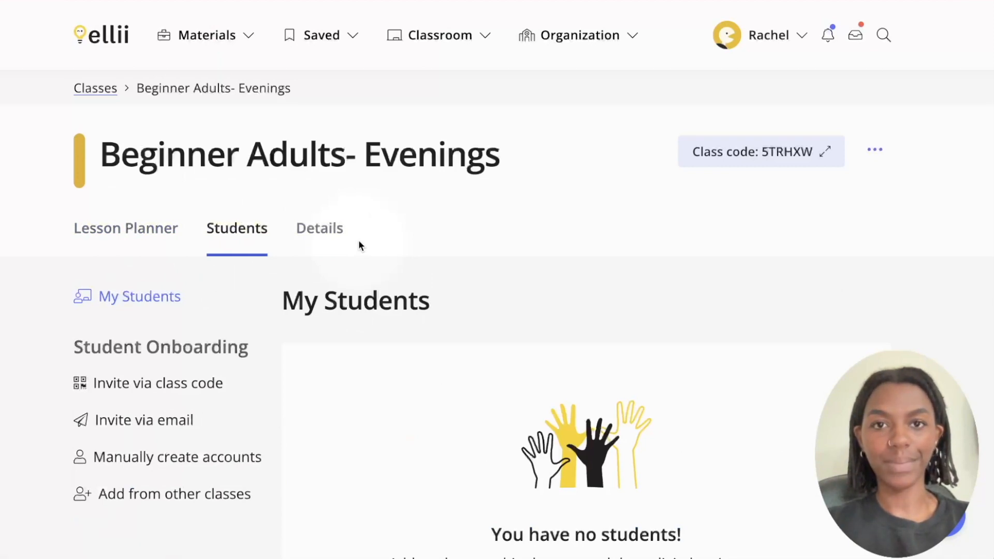
# Step: Copy the class's student join link from the class code invitation page and highlight the sign-up address with its code
pyautogui.scroll(-2, 598, 210)
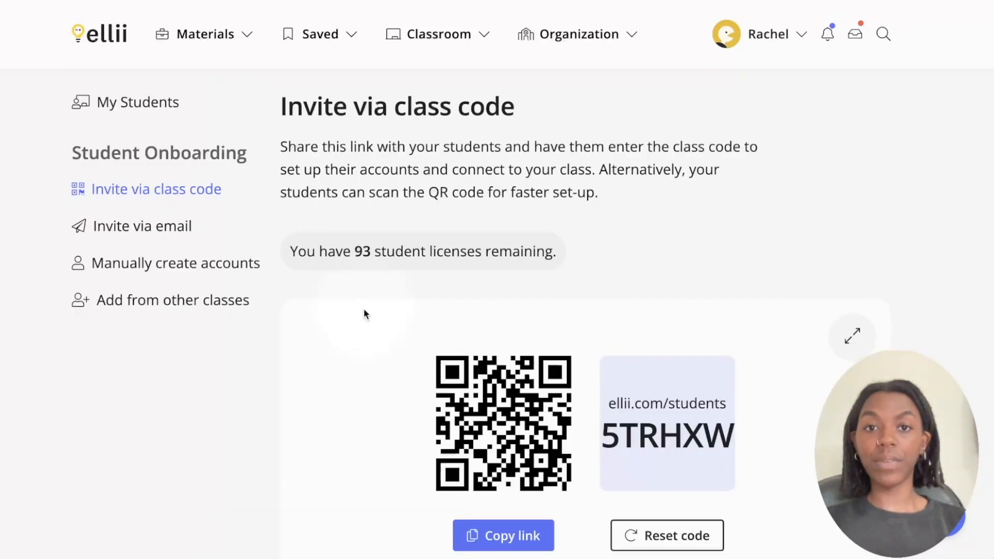
pyautogui.scroll(-1, 363, 313)
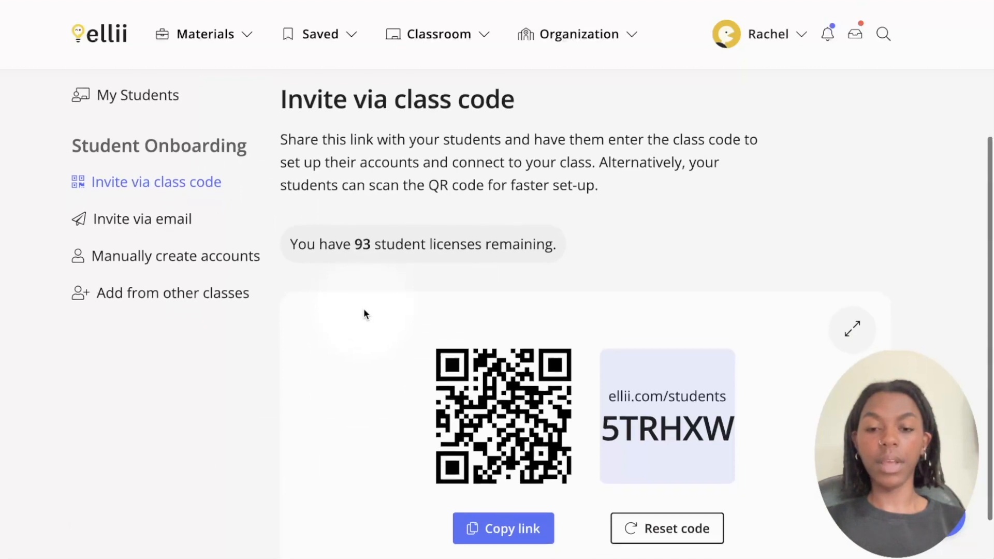
pyautogui.click(474, 521)
pyautogui.moveTo(609, 390); pyautogui.dragTo(729, 429)
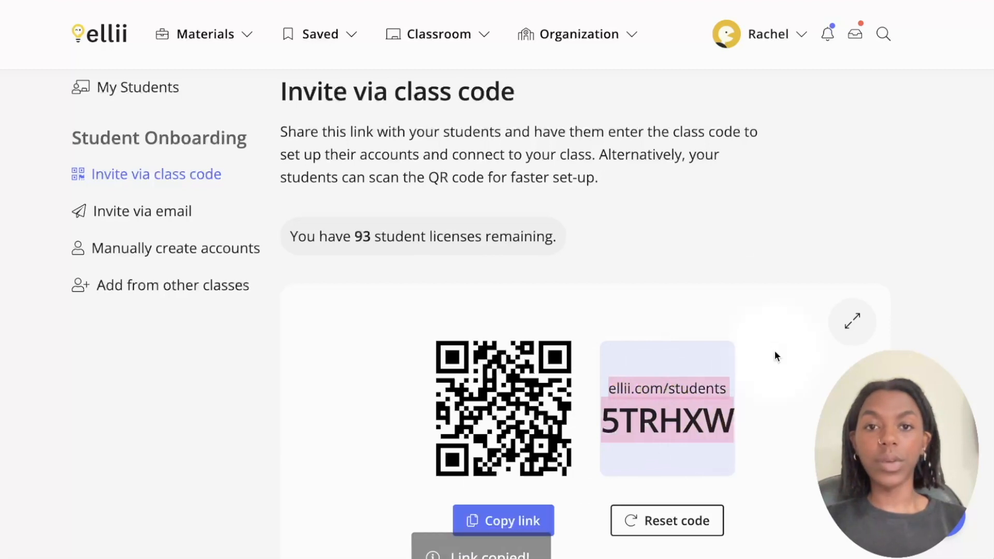
pyautogui.click(716, 284)
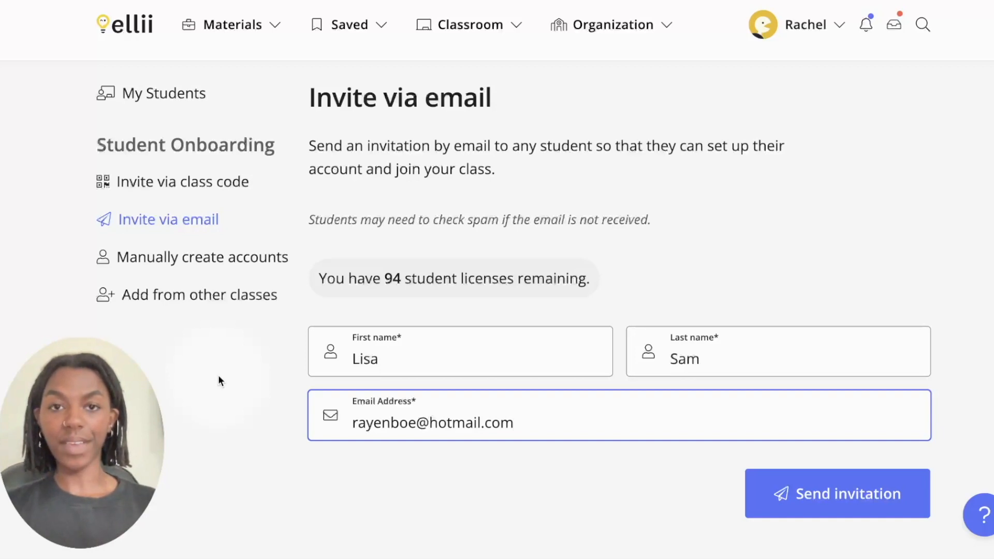
# Step: Send an email invitation to a student using their first name, last name and email address
pyautogui.click(380, 359)
pyautogui.click(737, 355)
pyautogui.click(571, 413)
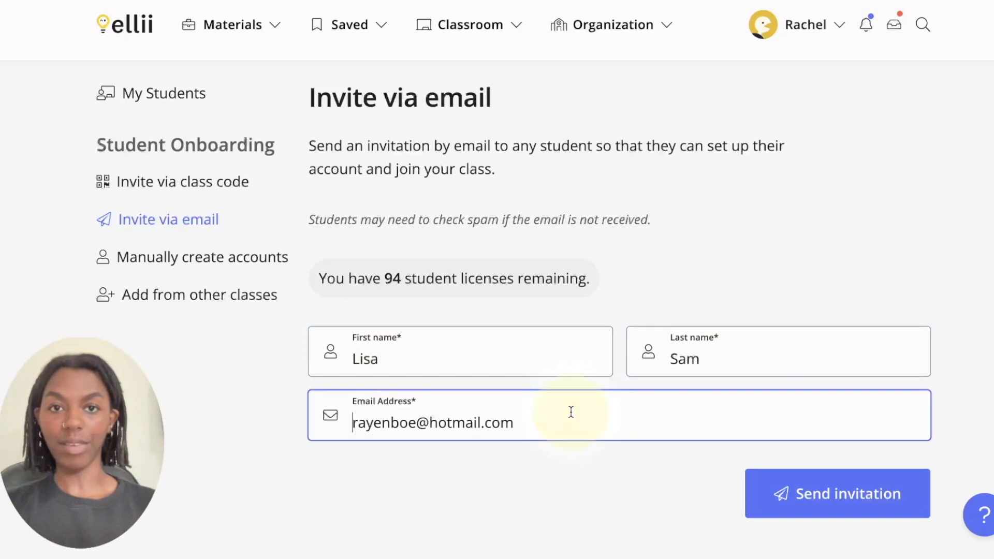
pyautogui.click(809, 492)
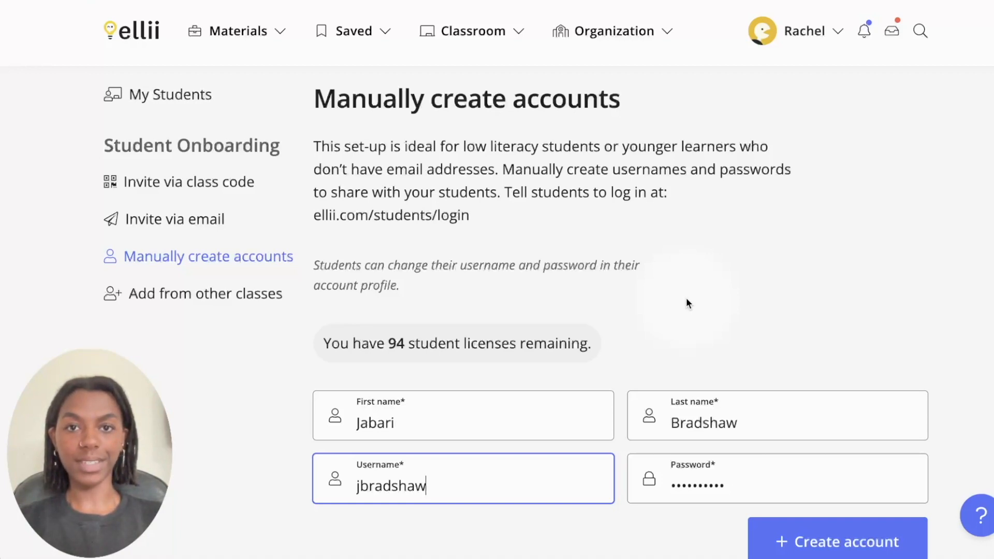
# Step: Manually create a student account with the student's first name, last name, username and password, and close the credentials summary
pyautogui.press('Tab')
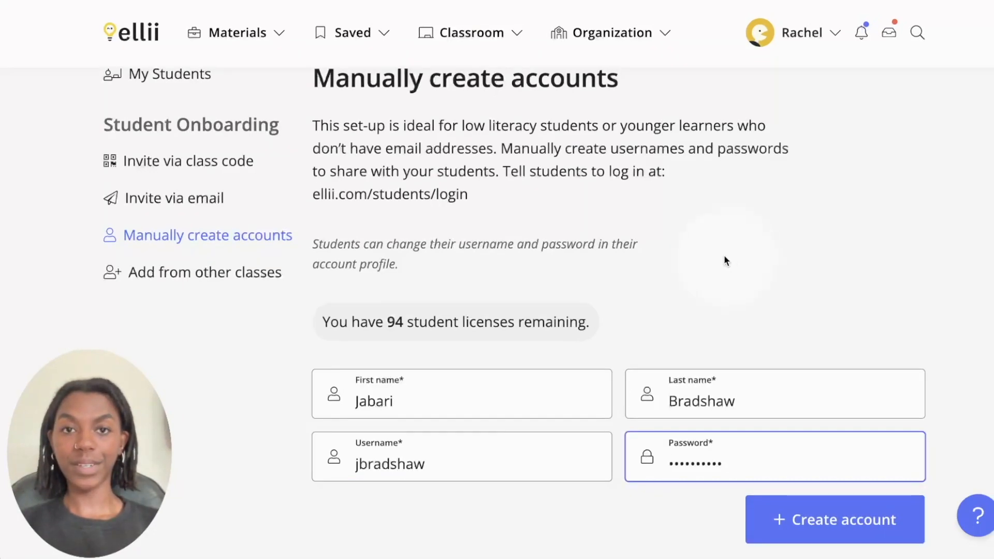
pyautogui.click(747, 399)
pyautogui.click(513, 455)
pyautogui.click(730, 453)
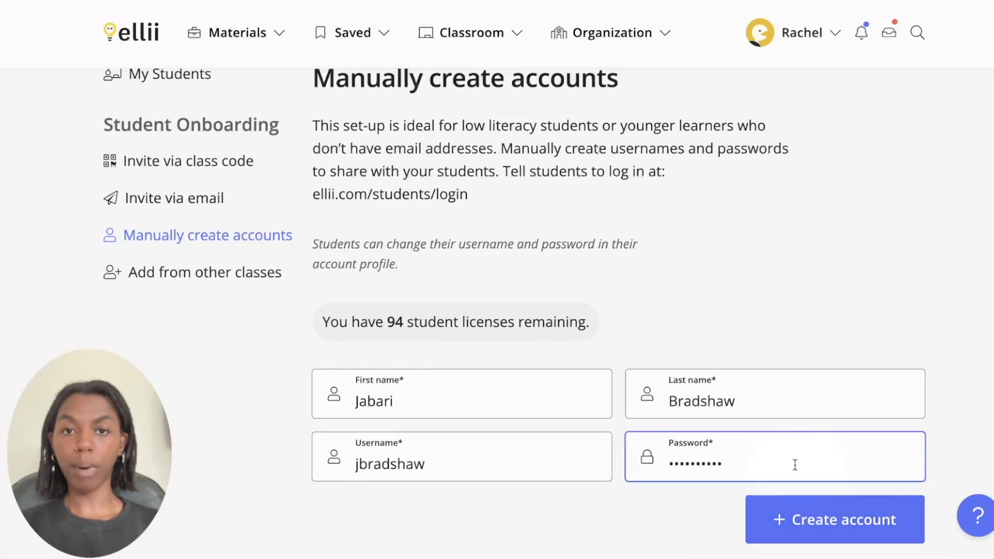
pyautogui.click(808, 516)
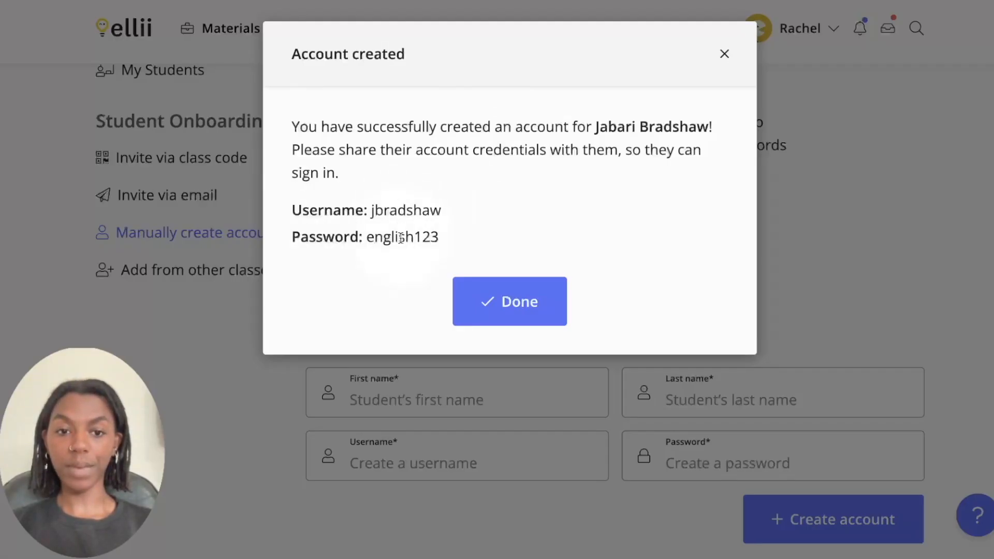
pyautogui.click(513, 300)
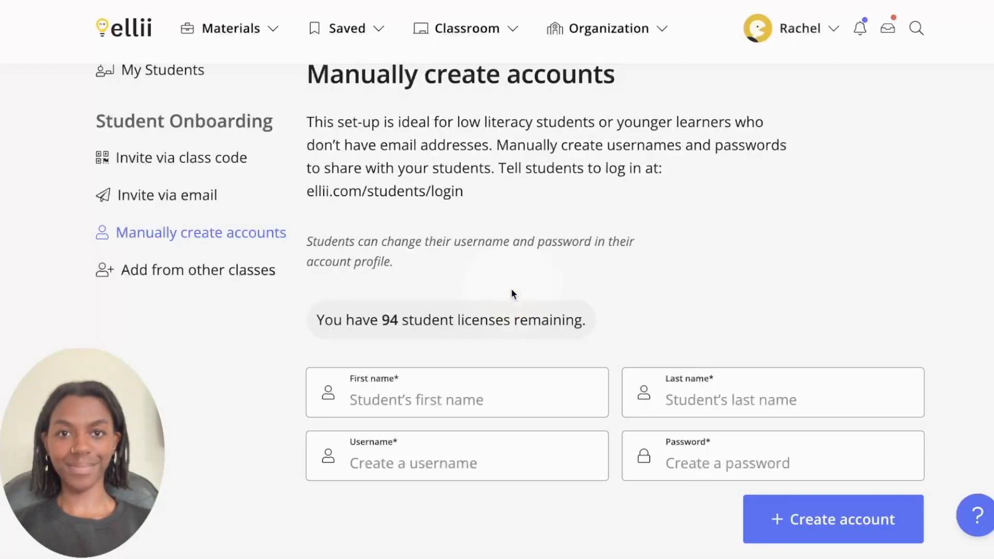
# Step: Add the three students in the first column of the other-classes list to this class
pyautogui.click(235, 271)
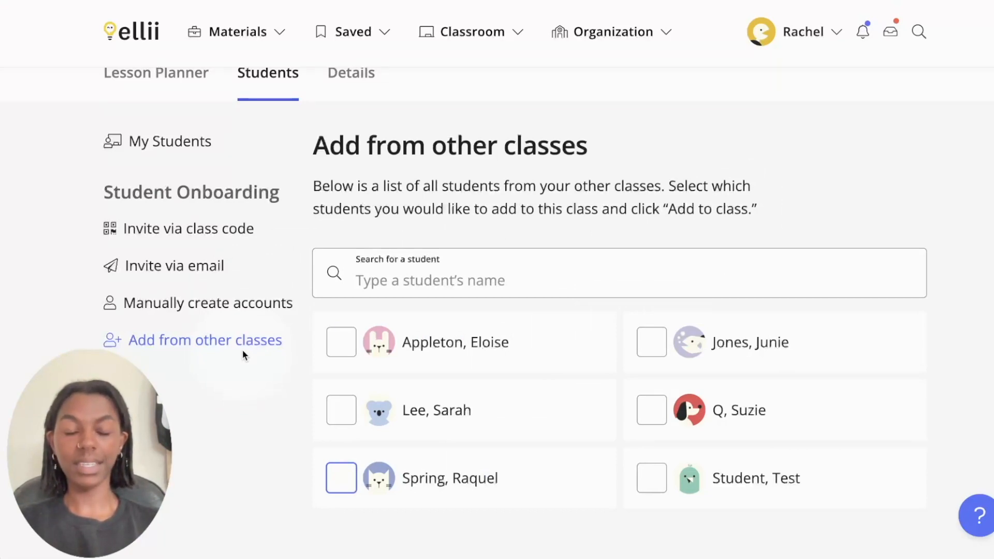
pyautogui.click(343, 342)
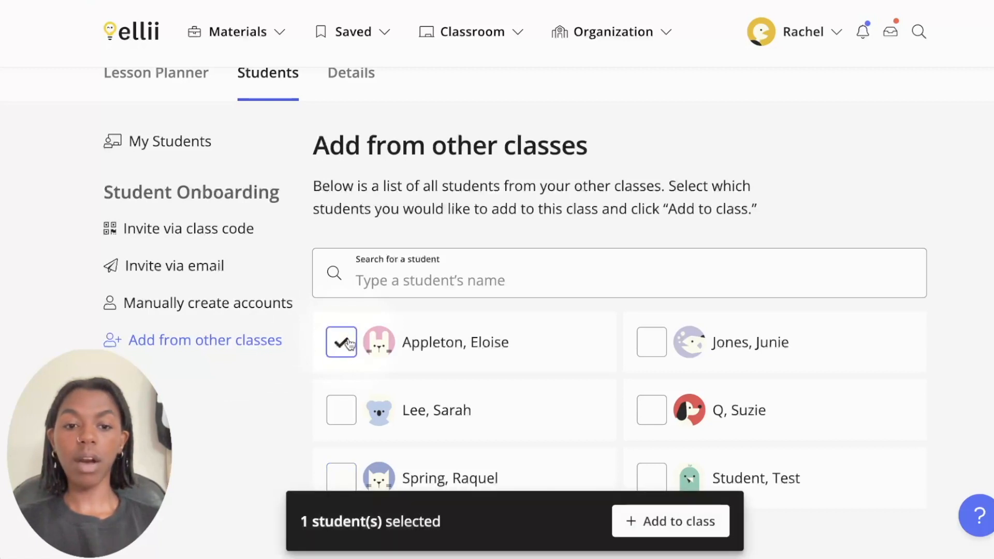
pyautogui.click(341, 410)
pyautogui.click(343, 477)
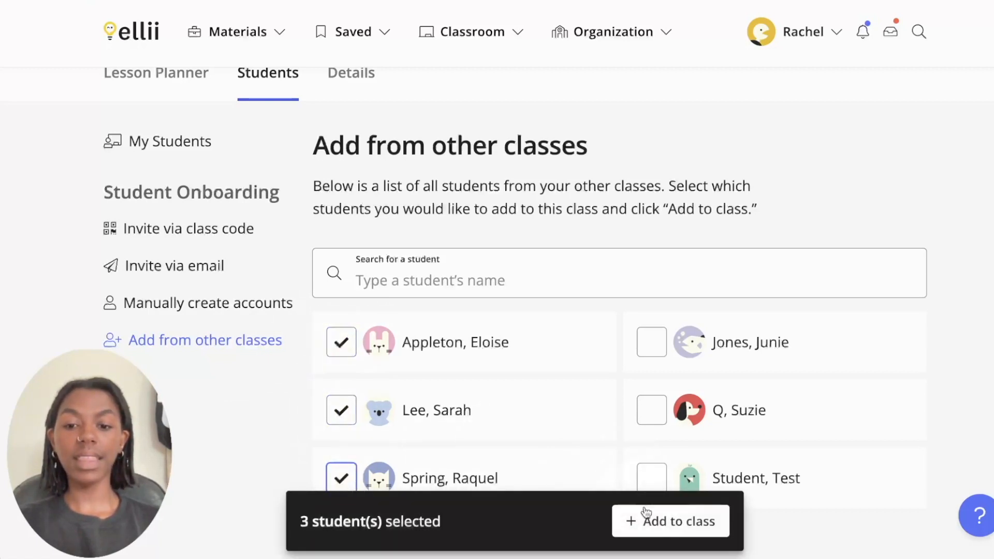
pyautogui.click(657, 524)
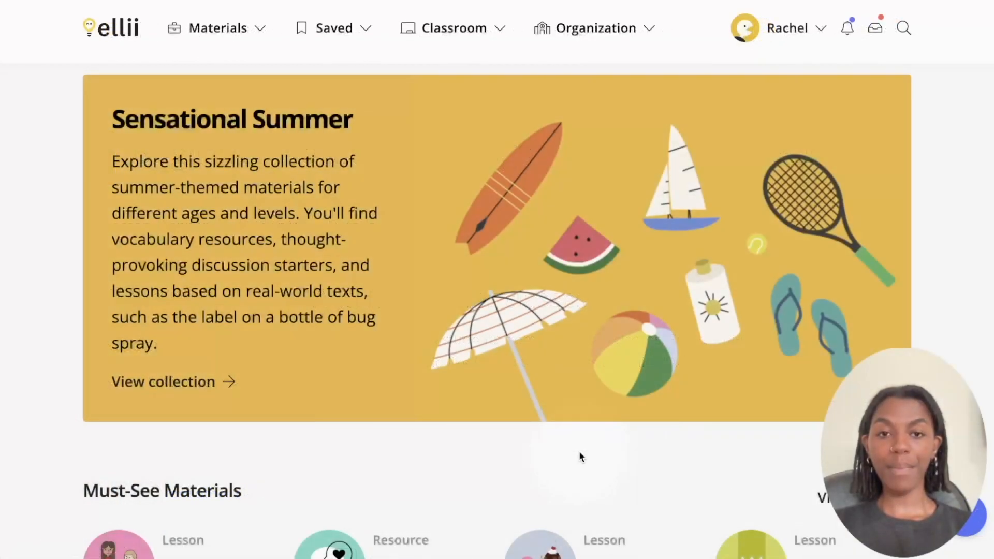
# Step: Reopen the "Beginner Adults- Evenings" class from the class list and review its student roster
pyautogui.click(498, 30)
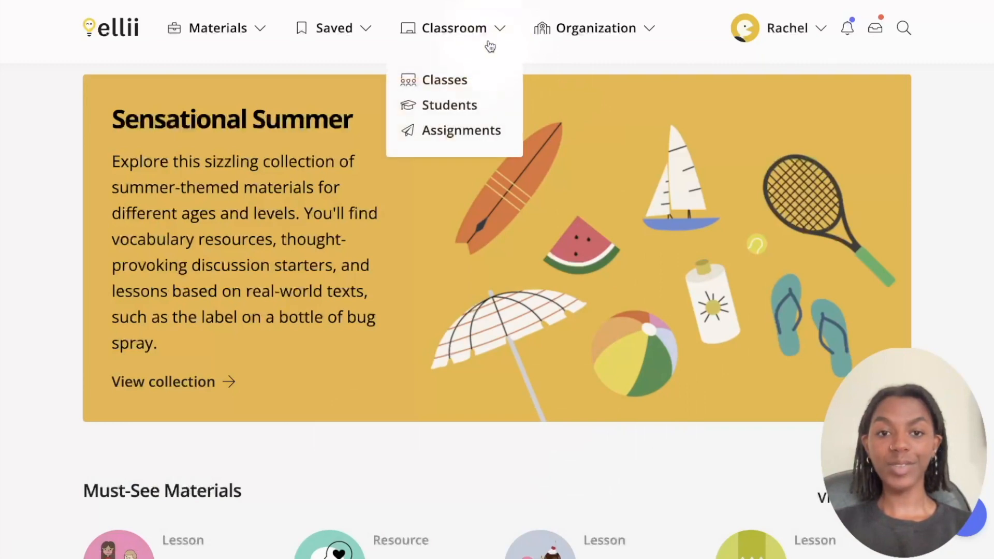
pyautogui.click(456, 82)
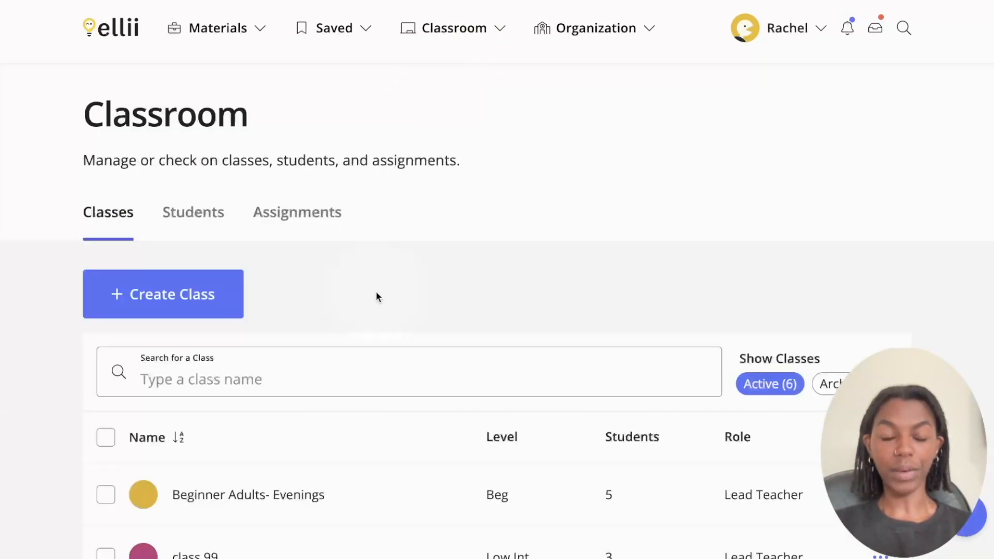
pyautogui.scroll(-1, 376, 291)
pyautogui.click(249, 459)
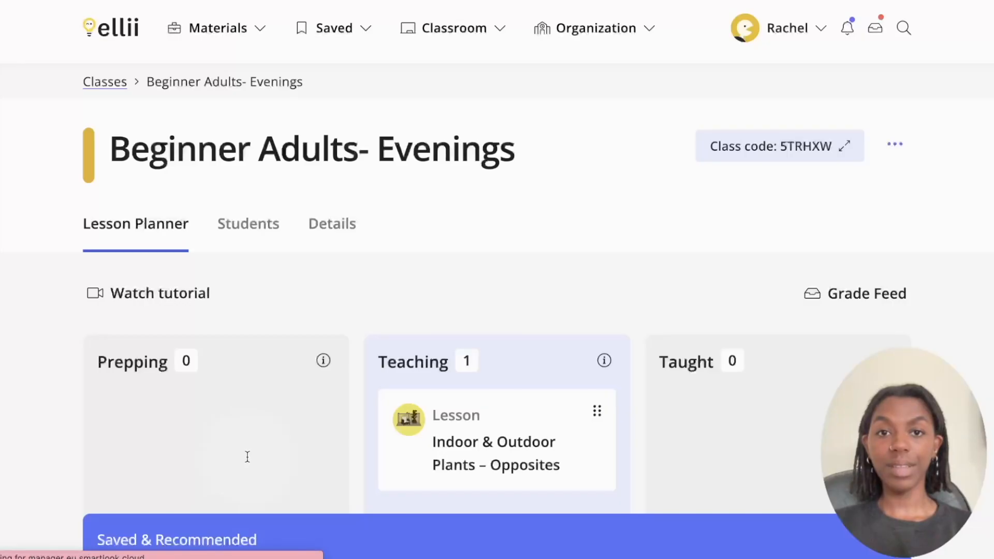
pyautogui.click(251, 228)
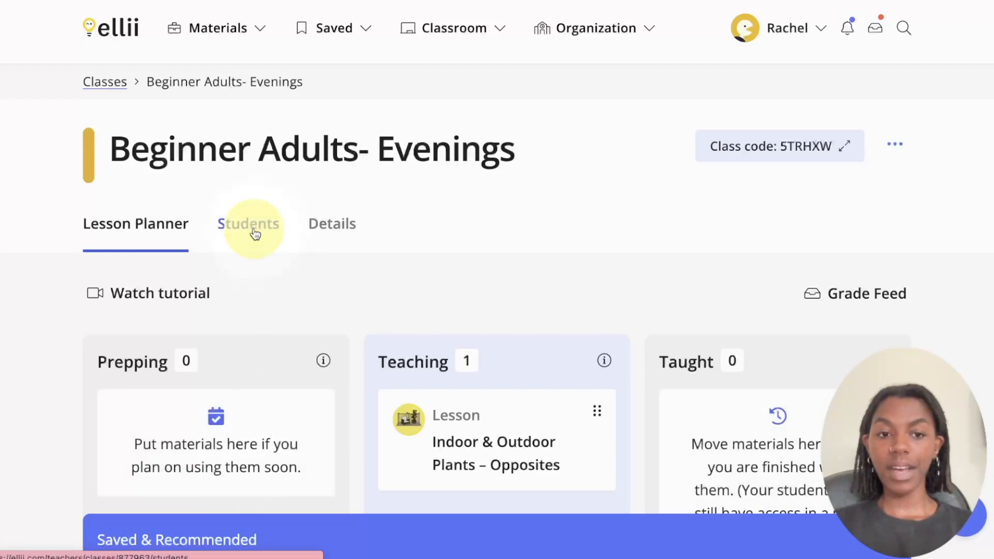
pyautogui.scroll(-1, 255, 234)
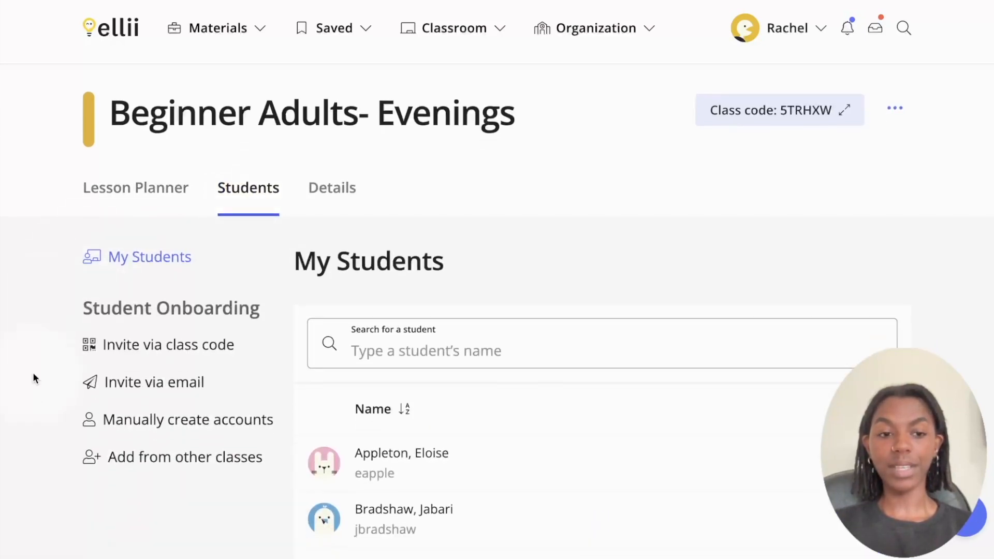